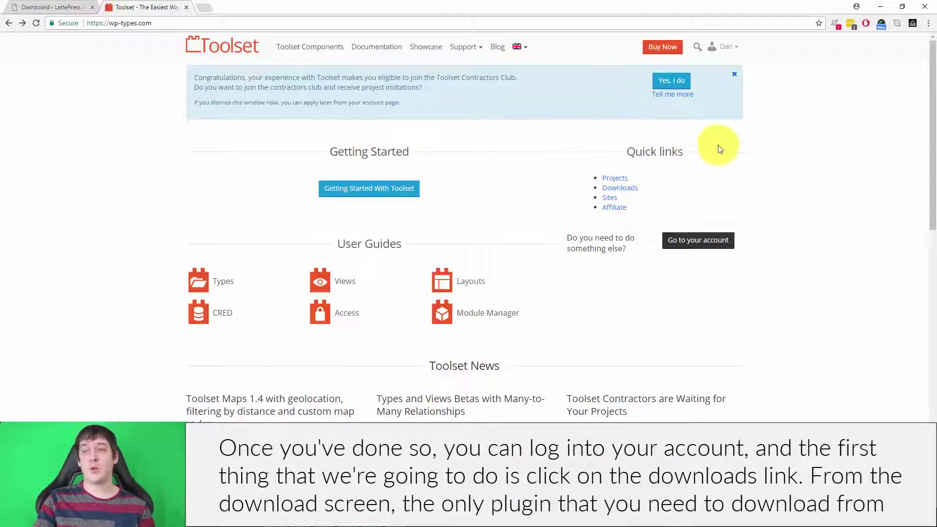
- Download Toolset Types version 2.2.21 from the account's Downloads page
left_click(629, 189)
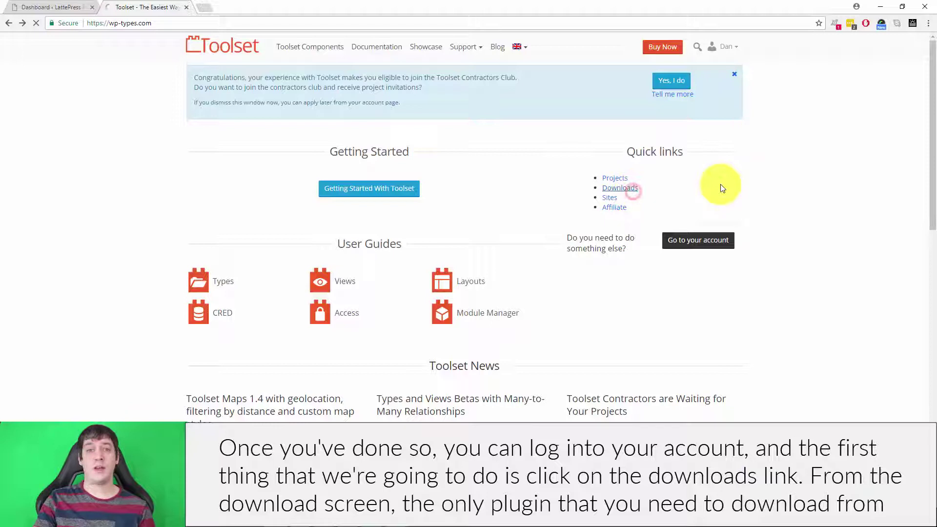
scroll(725, 191, "down", 2)
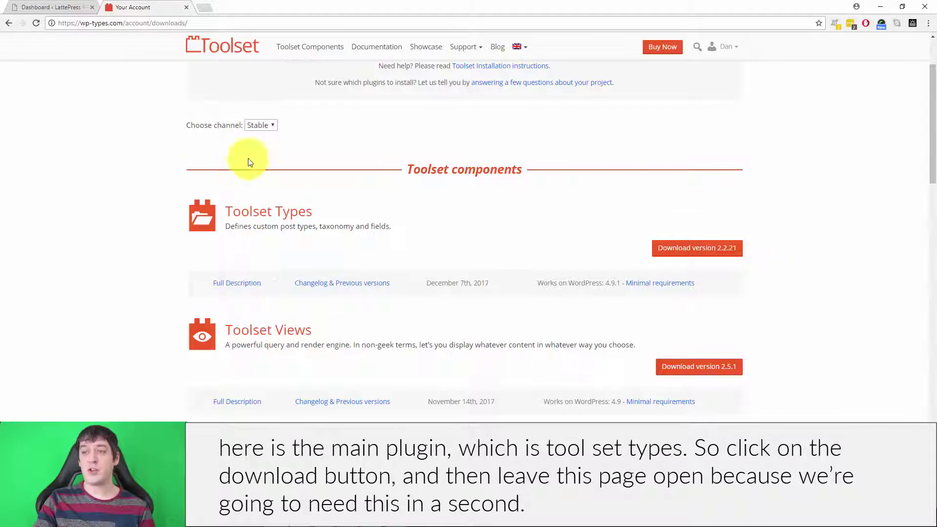
left_click(717, 254)
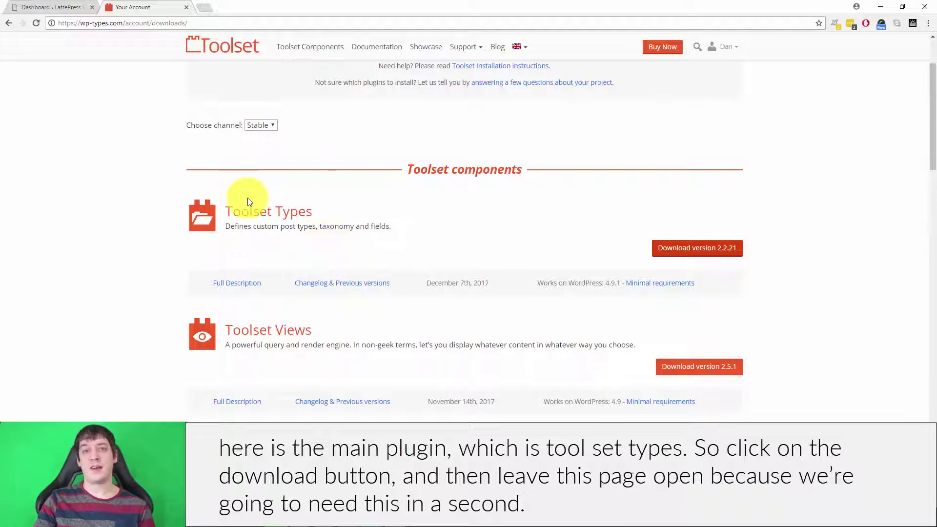
- Open the Upload Plugin form under Plugins > Add New in WordPress
left_click(46, 6)
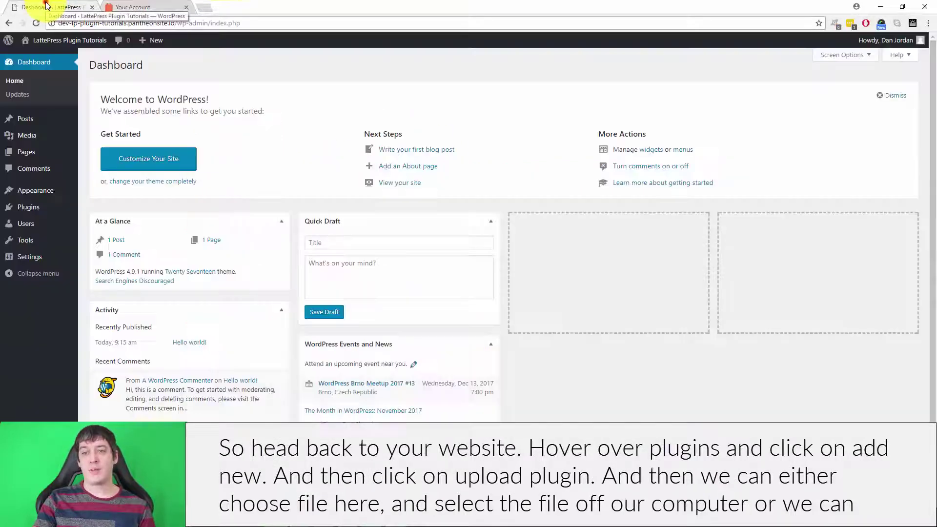
mouse_move(27, 214)
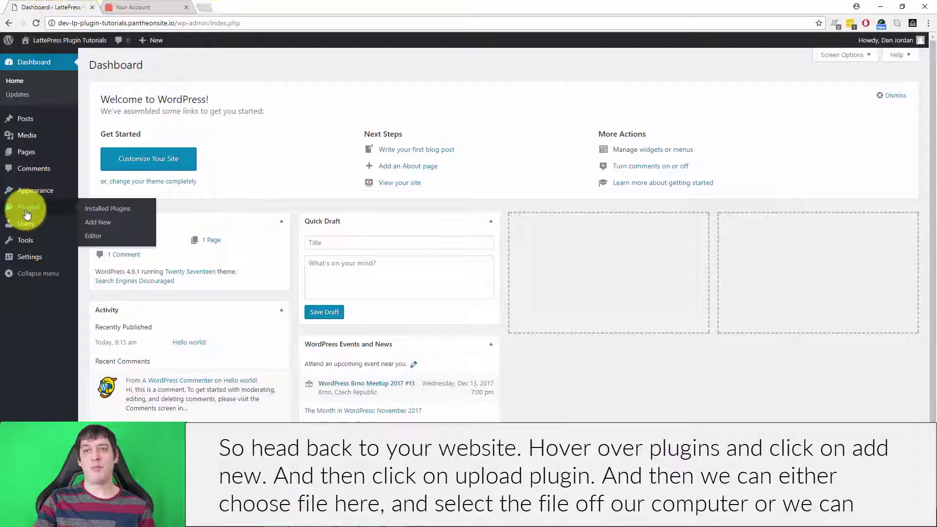
left_click(98, 222)
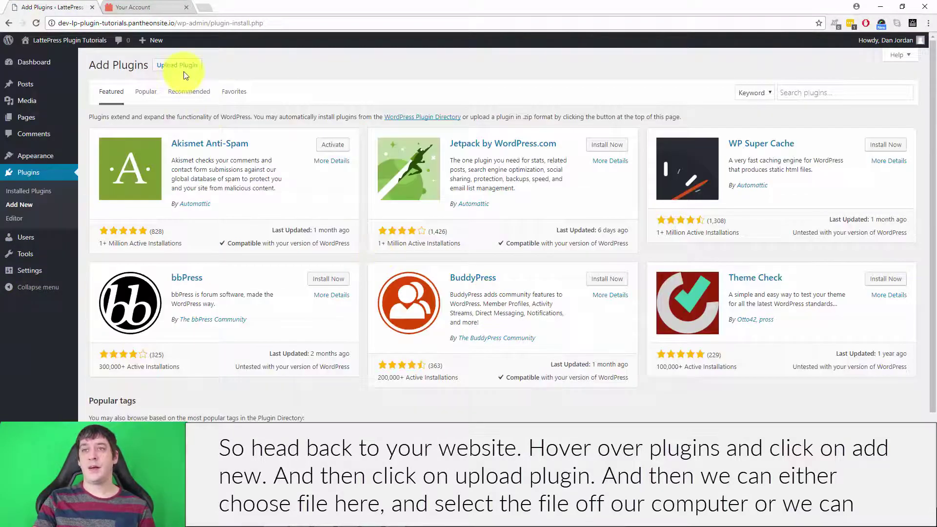
left_click(185, 75)
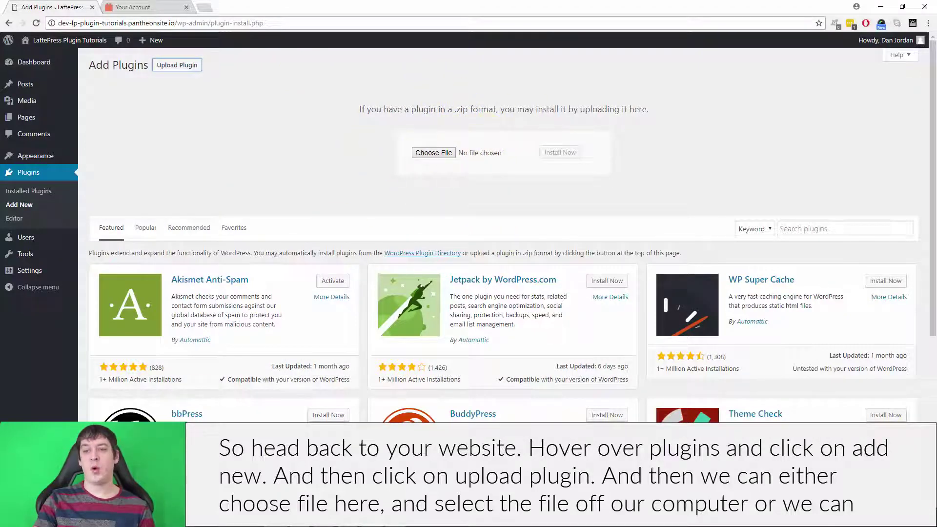
- Drop types.2.2.21.zip onto the upload field and install it
key("alt+Tab")
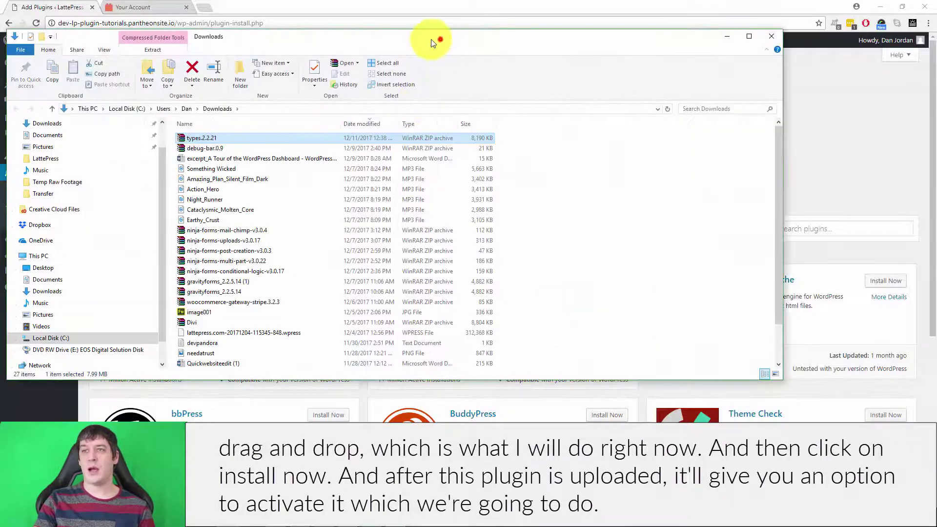
left_click(431, 39)
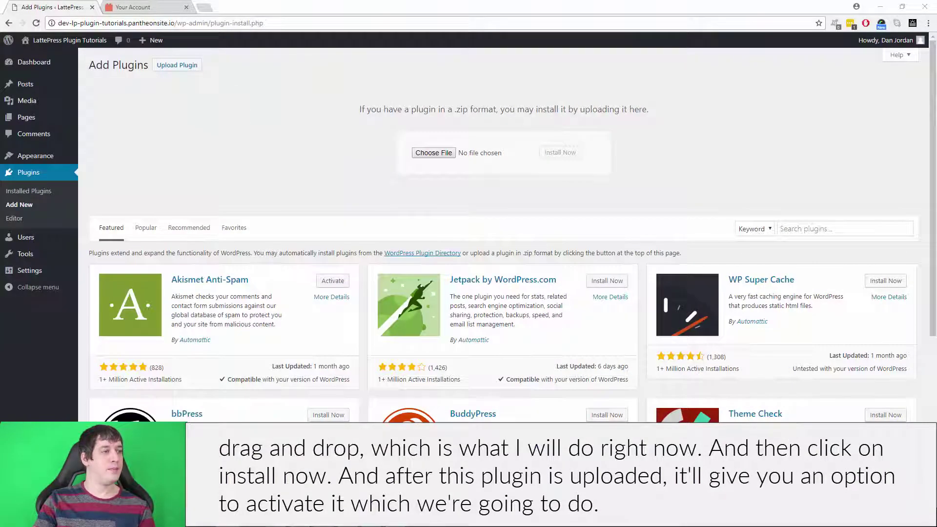
left_click_drag(0, 191, 433, 153)
left_click(559, 153)
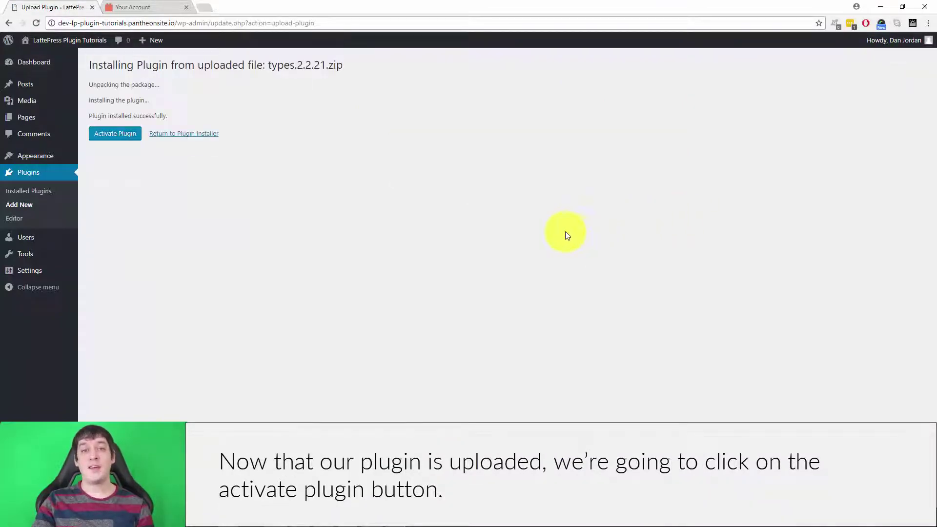
- Activate Toolset Types, open its site-key registration form, and select the site's base URL
left_click(109, 133)
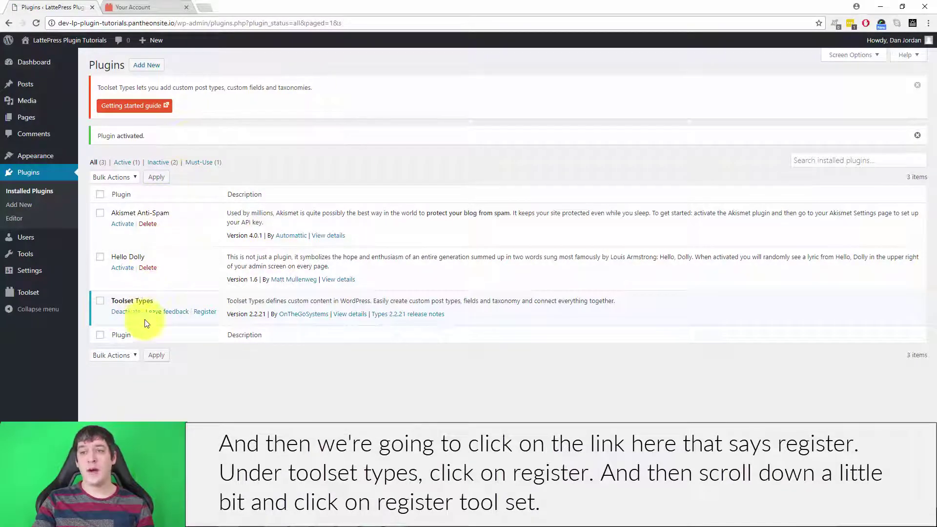
left_click(204, 313)
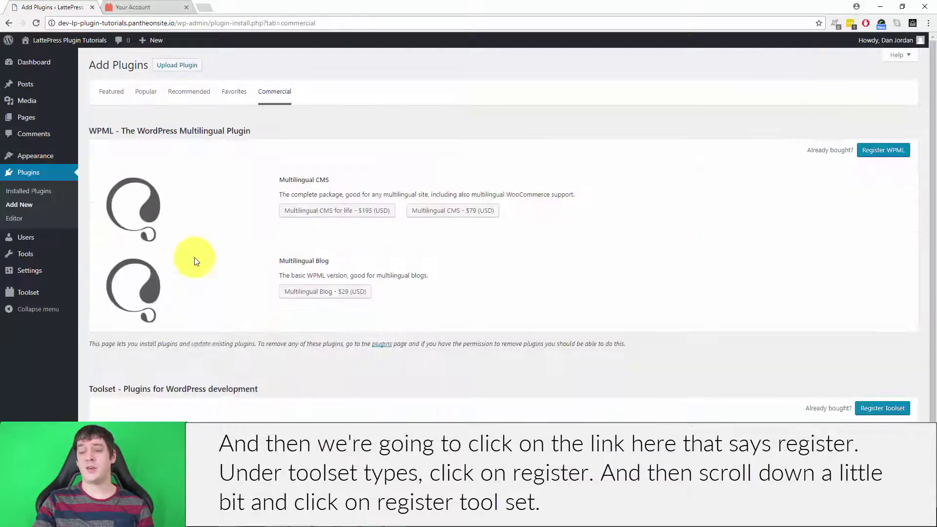
scroll(681, 208, "down", 2)
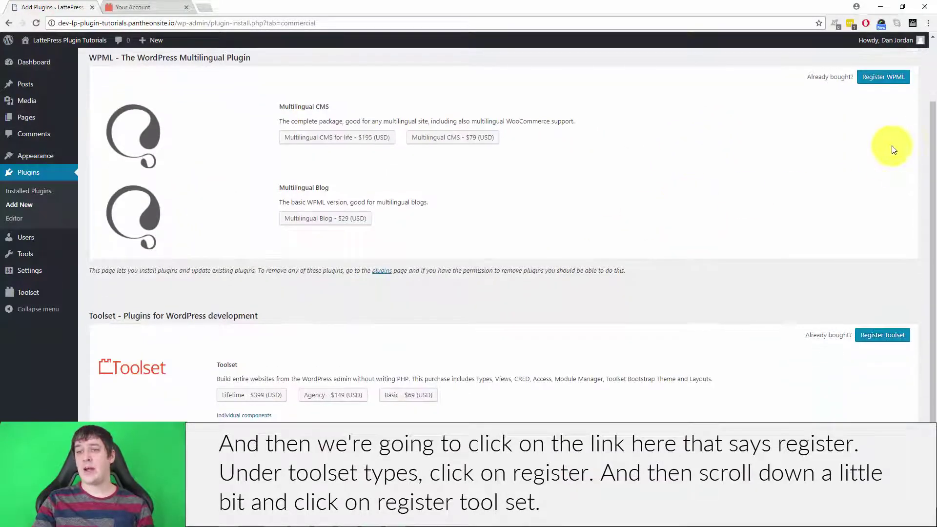
left_click(886, 337)
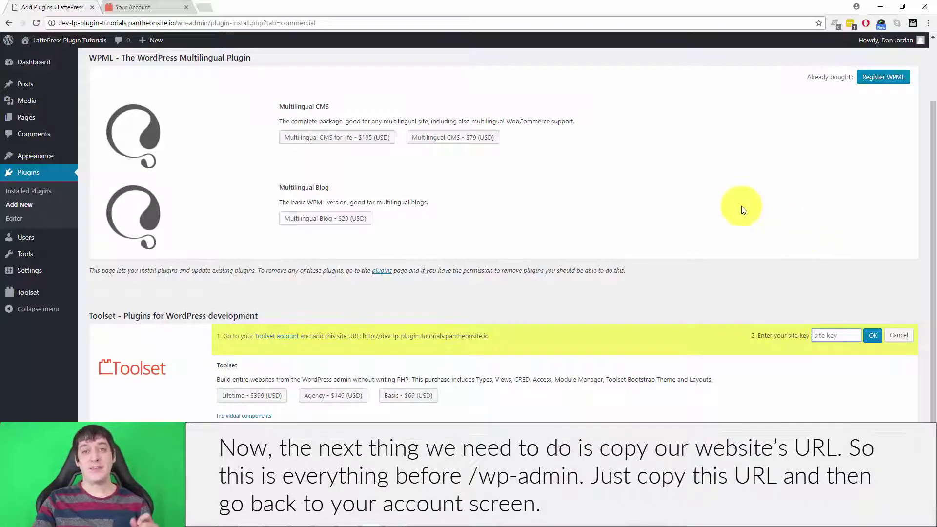
double_click(158, 23)
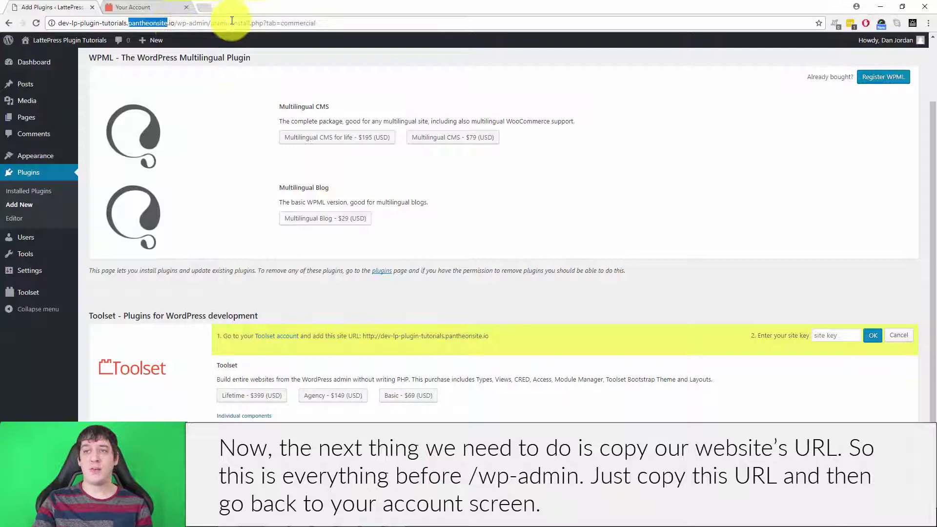
left_click_drag(174, 23, 21, 22)
key("ctrl+c")
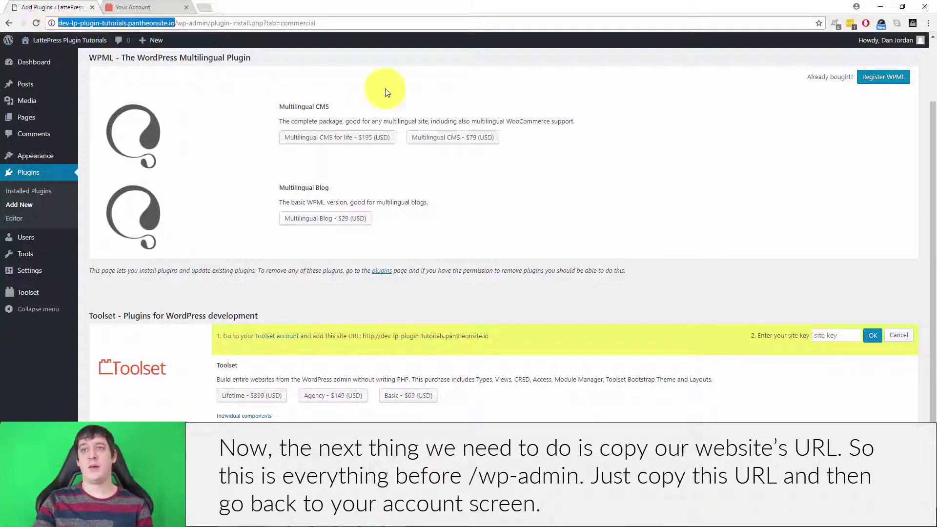
- Add dev-lp-plugin-tutorials.pantheonsite.io as a new site in the Toolset account's Sites list
left_click(135, 6)
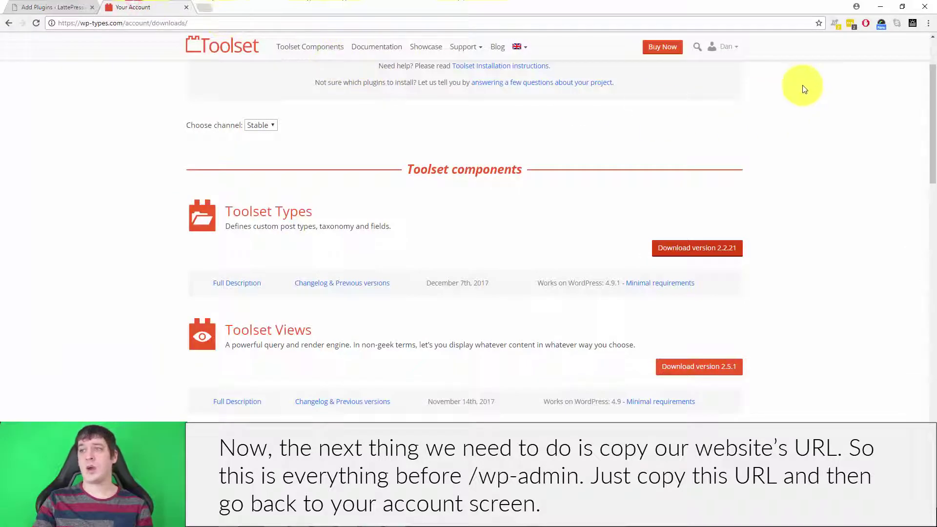
scroll(758, 92, "up", 2)
left_click(727, 46)
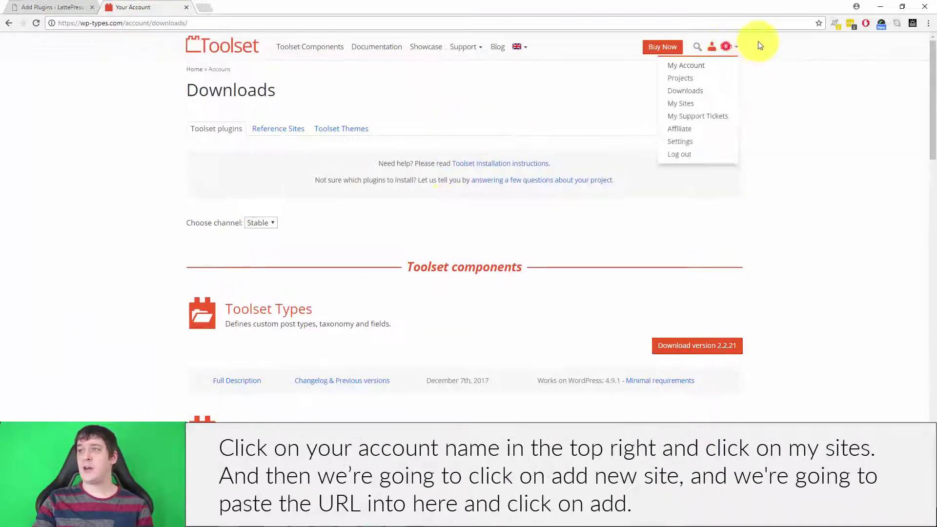
left_click(679, 104)
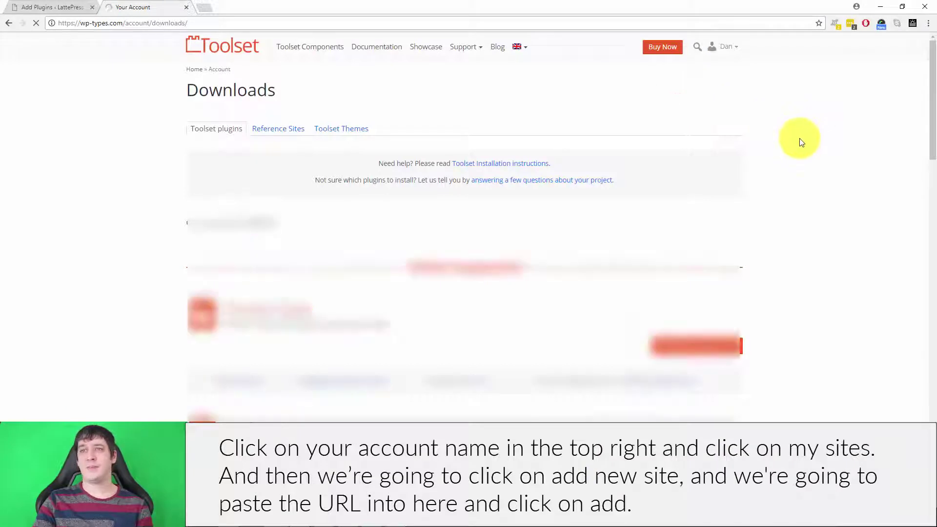
left_click(228, 143)
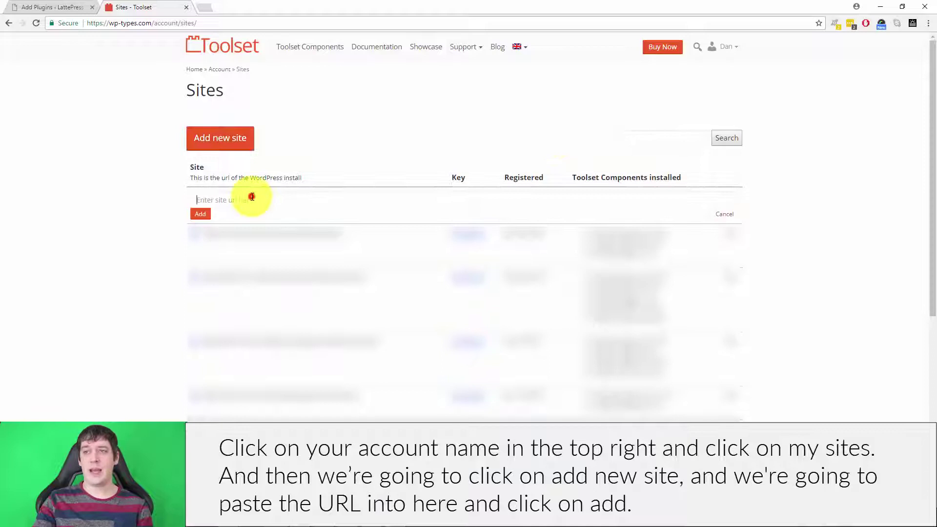
left_click(251, 198)
key("ctrl+v")
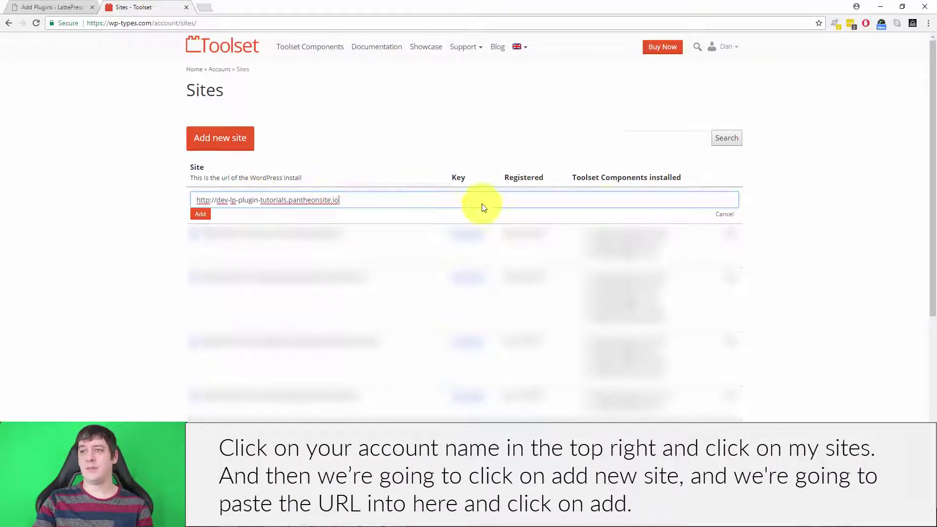
left_click(201, 214)
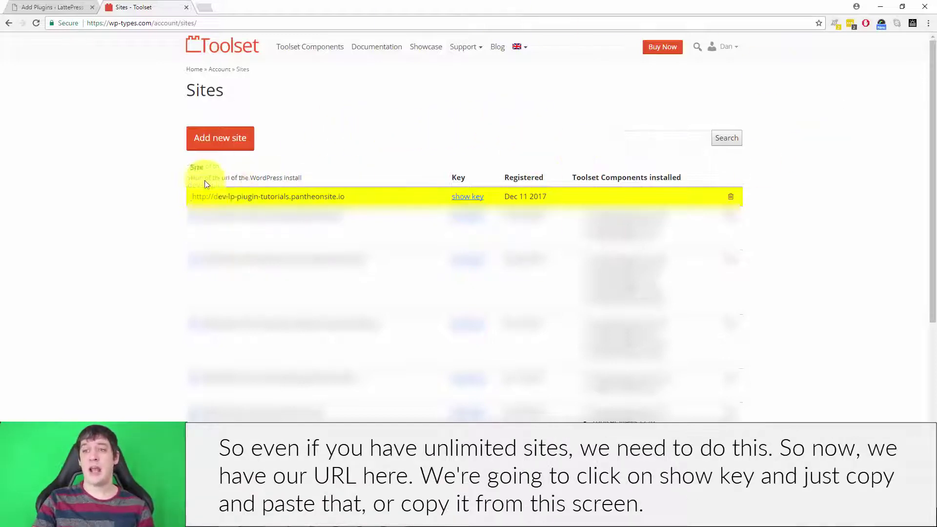
- Reveal and copy the new site's registration key
left_click(469, 196)
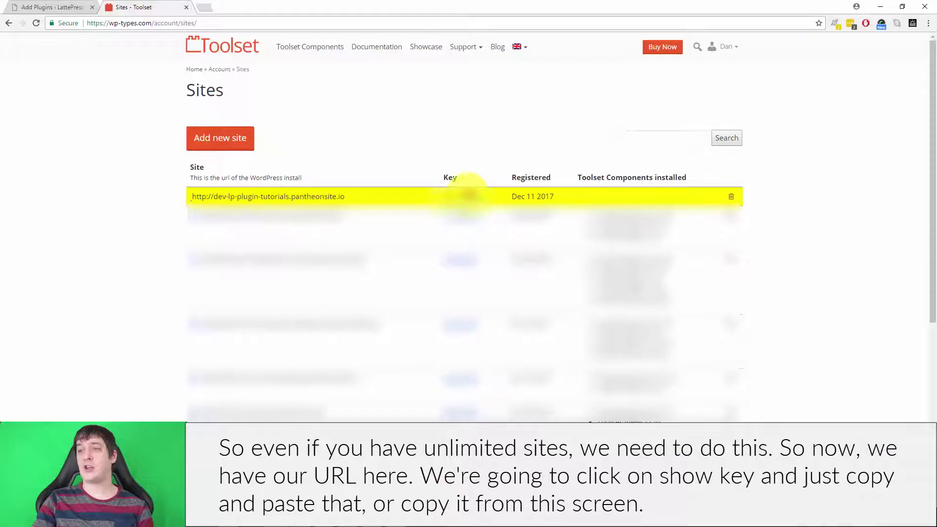
left_click_drag(446, 196, 515, 197)
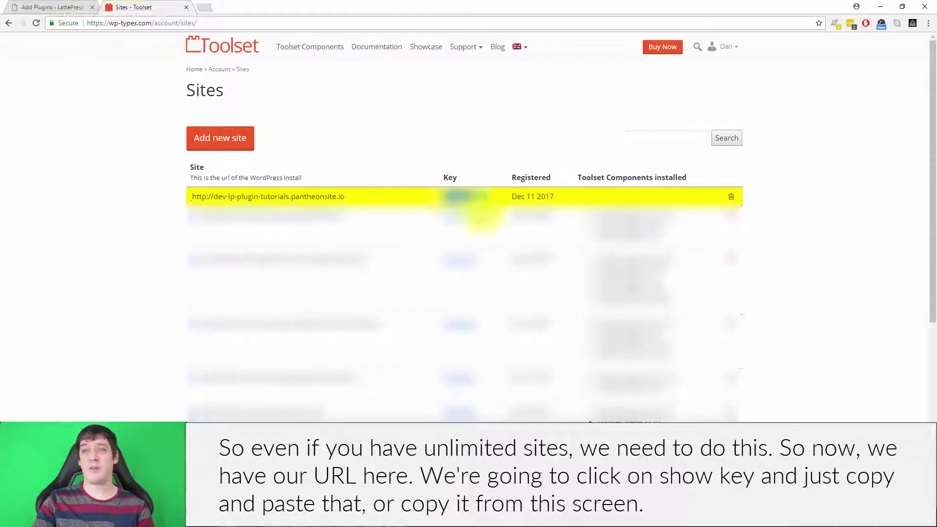
left_click(53, 7)
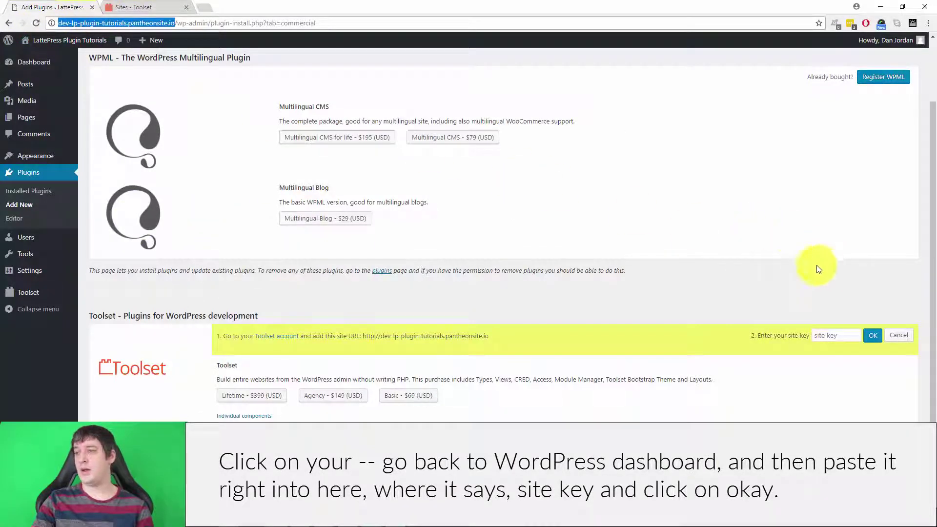
- Paste the copied key into the Toolset site key field and submit it
left_click(837, 335)
key("ctrl+v")
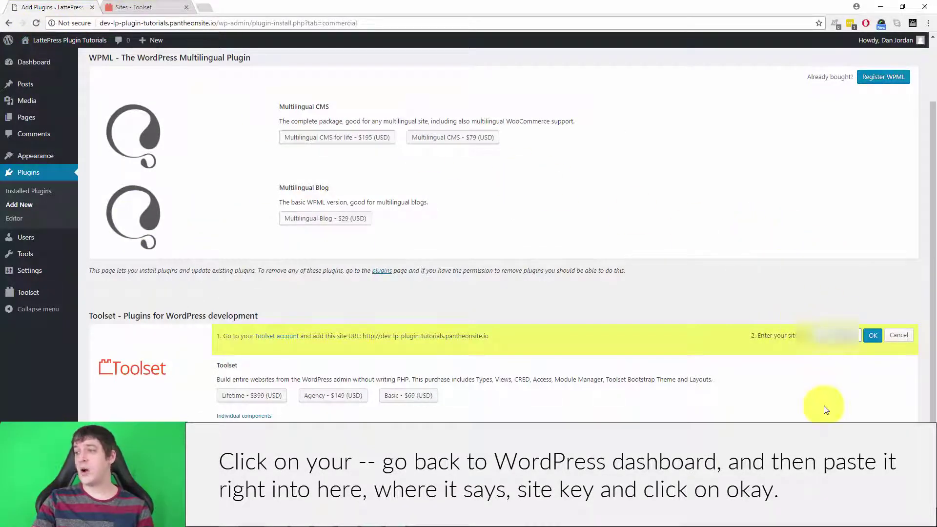
left_click(873, 338)
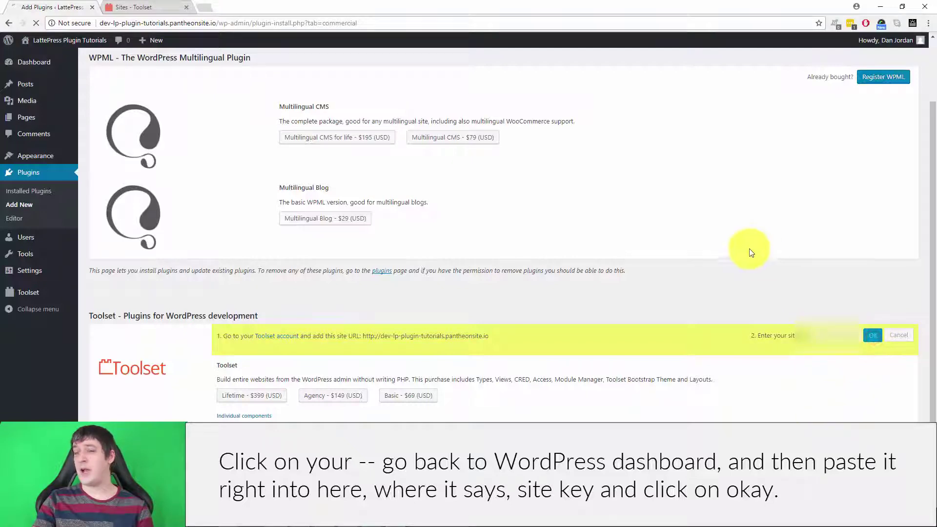
scroll(744, 247, "down", 5)
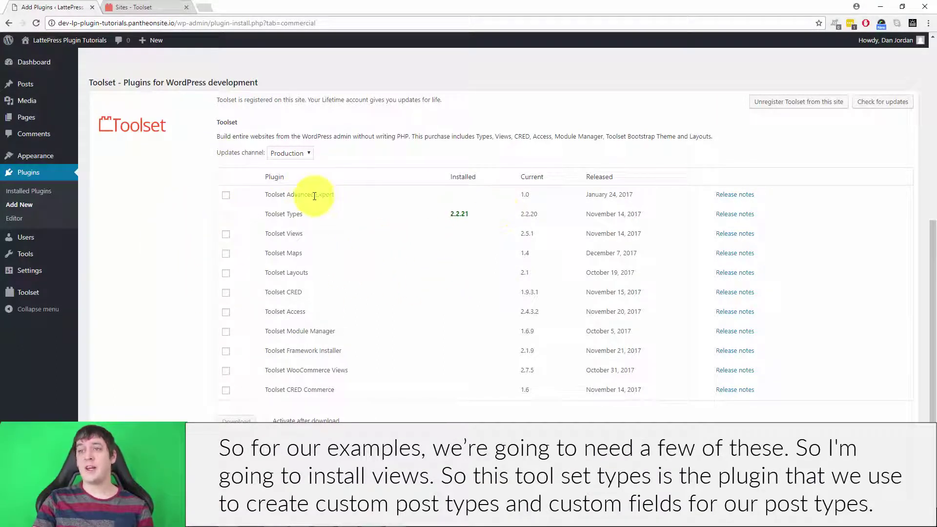
- Tick the Views, Maps, CRED and Access checkboxes in the Toolset plugin list
left_click(229, 236)
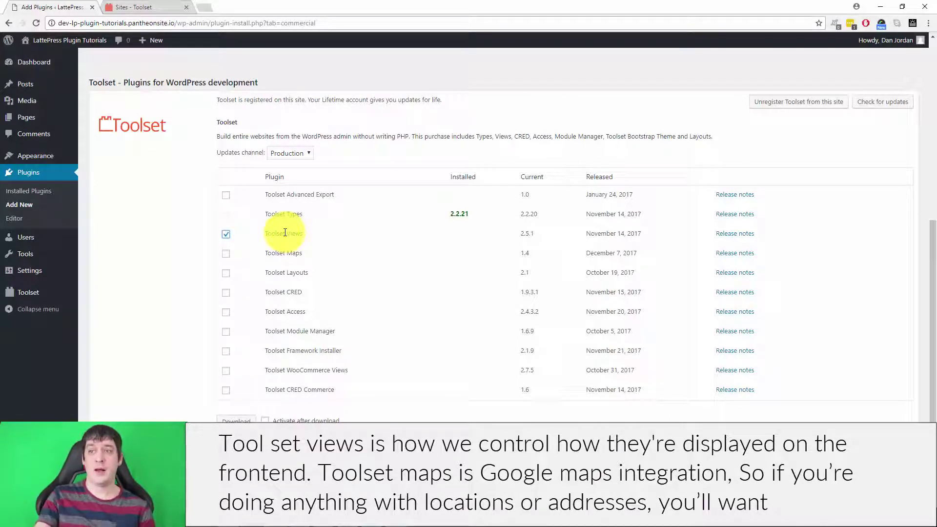
left_click(226, 253)
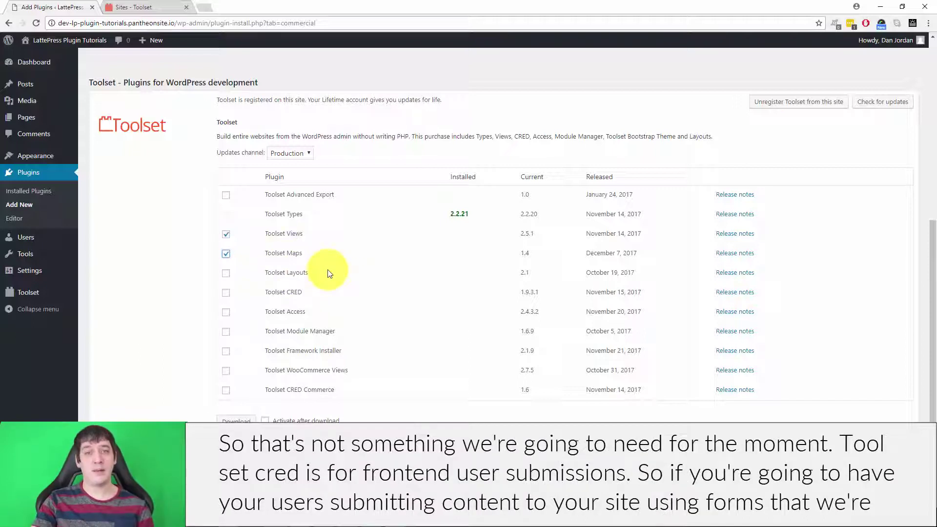
left_click(227, 293)
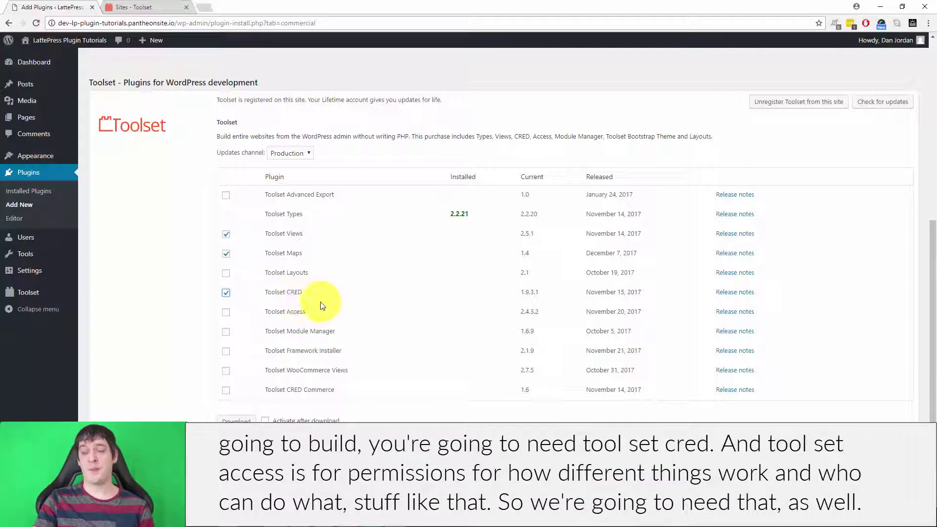
left_click(225, 311)
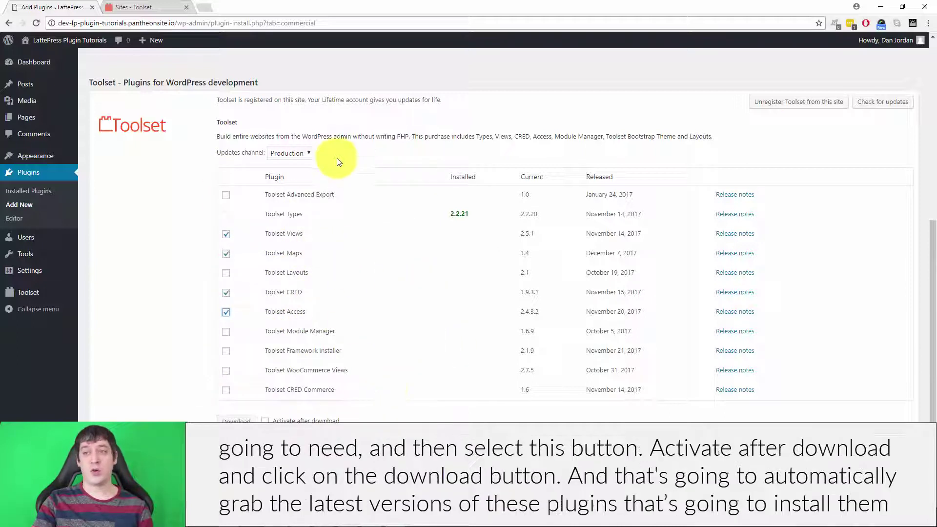
- Download the four plugins with Activate after download enabled, then open the Toolset Dashboard
left_click(264, 421)
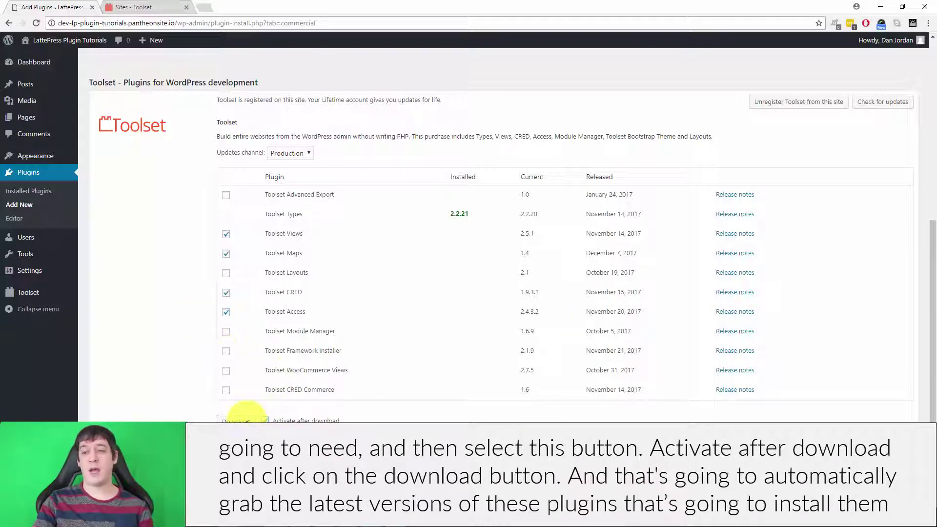
left_click(238, 421)
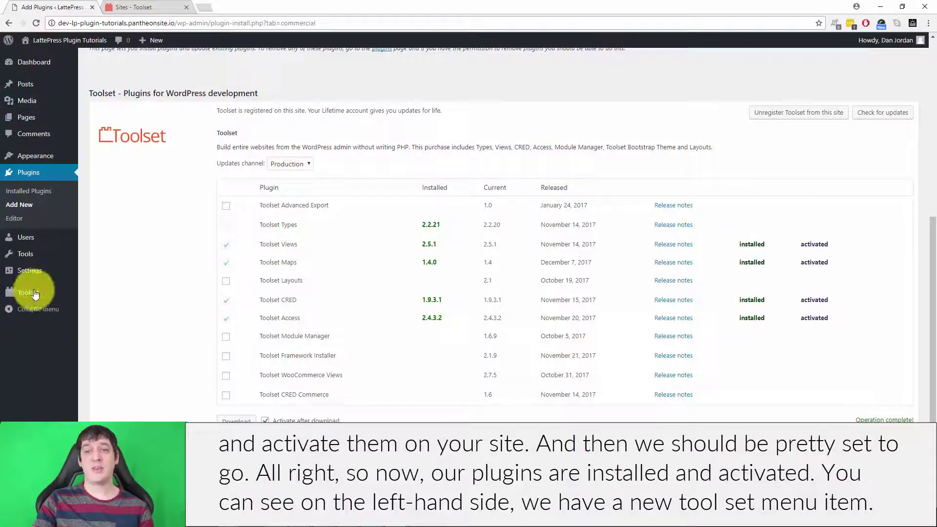
mouse_move(21, 293)
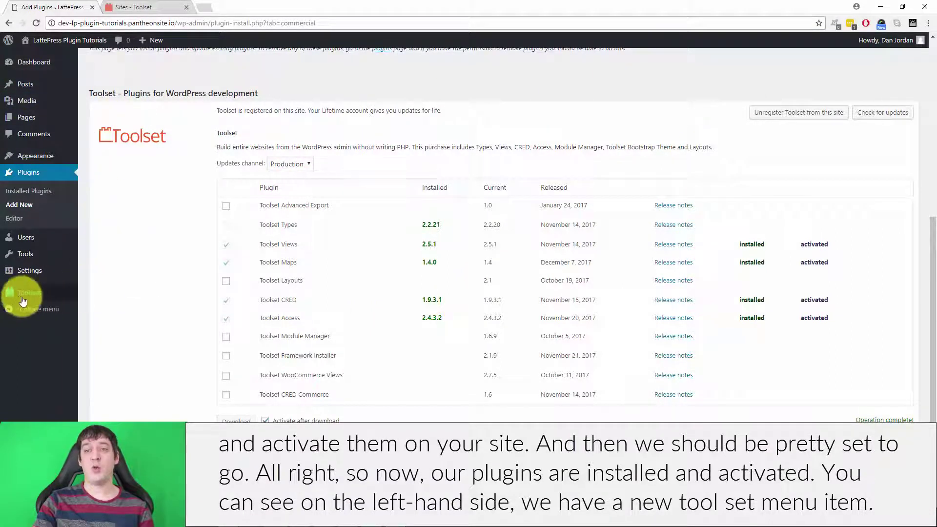
left_click(21, 296)
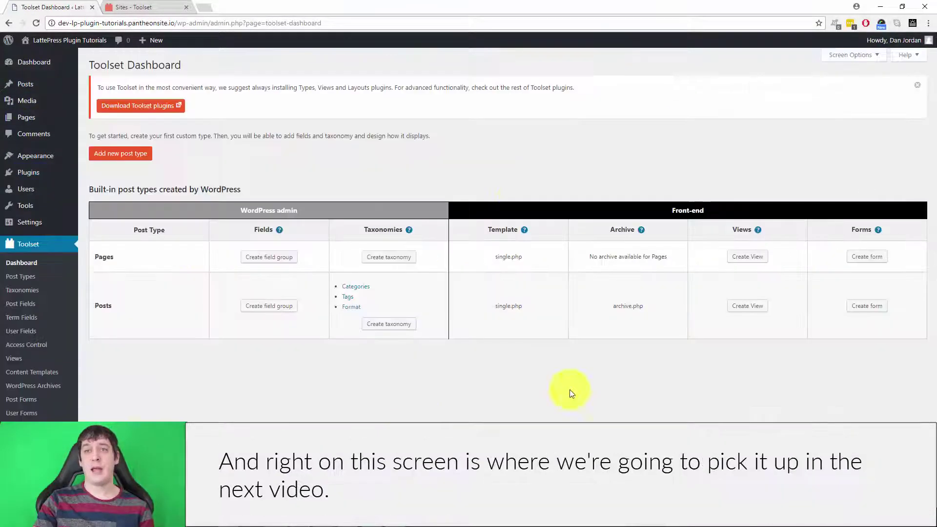